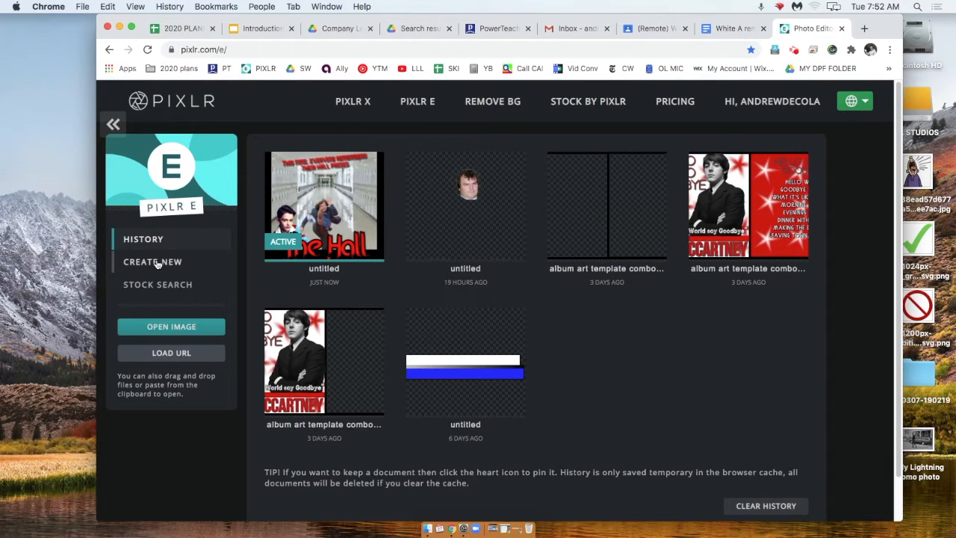
# Start a new blank image and name it LAST NAME MOVIE POSTER.
pyautogui.click(158, 264)
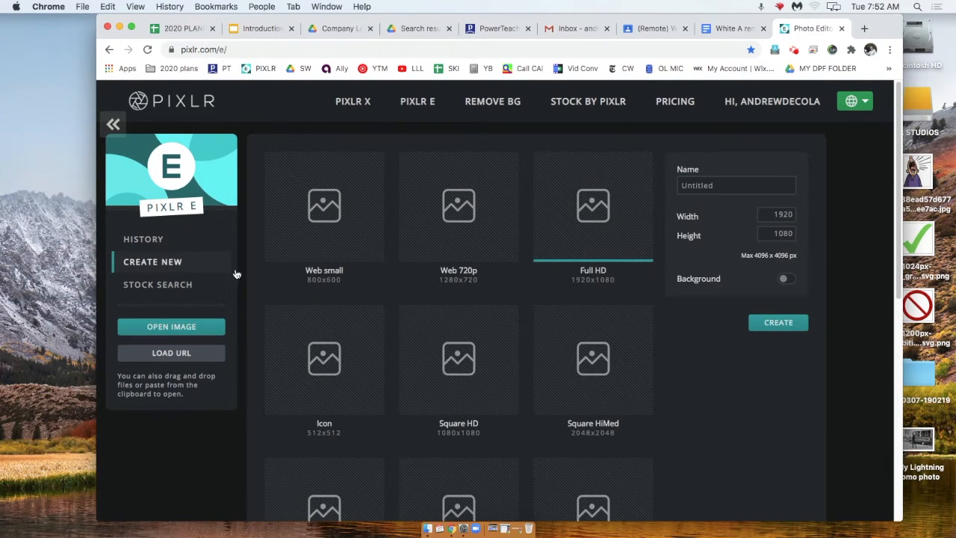
pyautogui.scroll(-2, 505, 271)
pyautogui.scroll(-5, 503, 276)
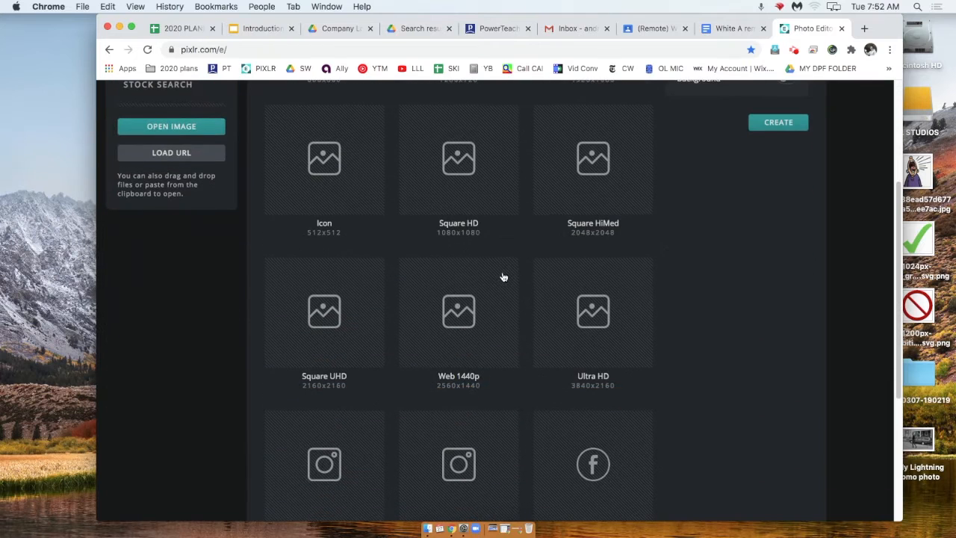
pyautogui.scroll(8, 501, 277)
pyautogui.click(729, 184)
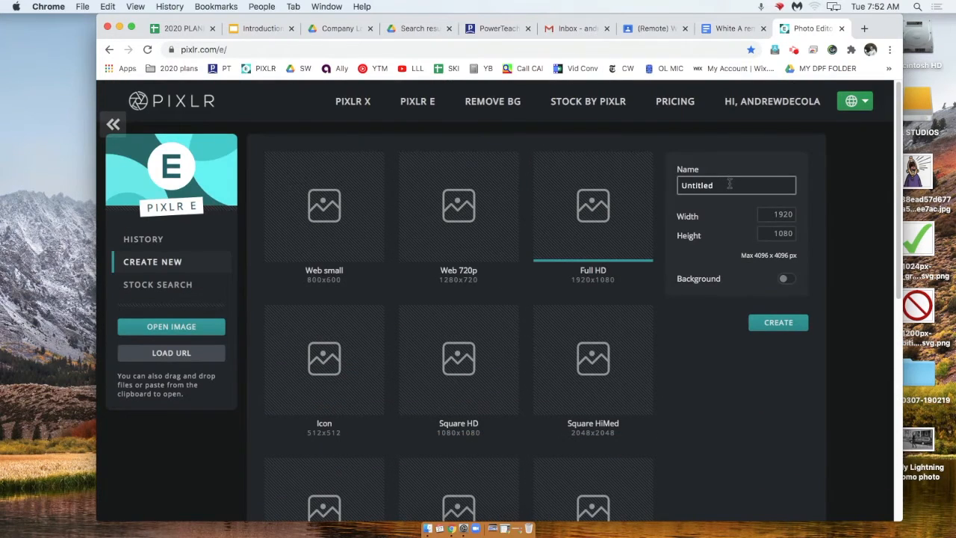
pyautogui.doubleClick(730, 185)
pyautogui.write('LAST NAME MOVIE POSTER')
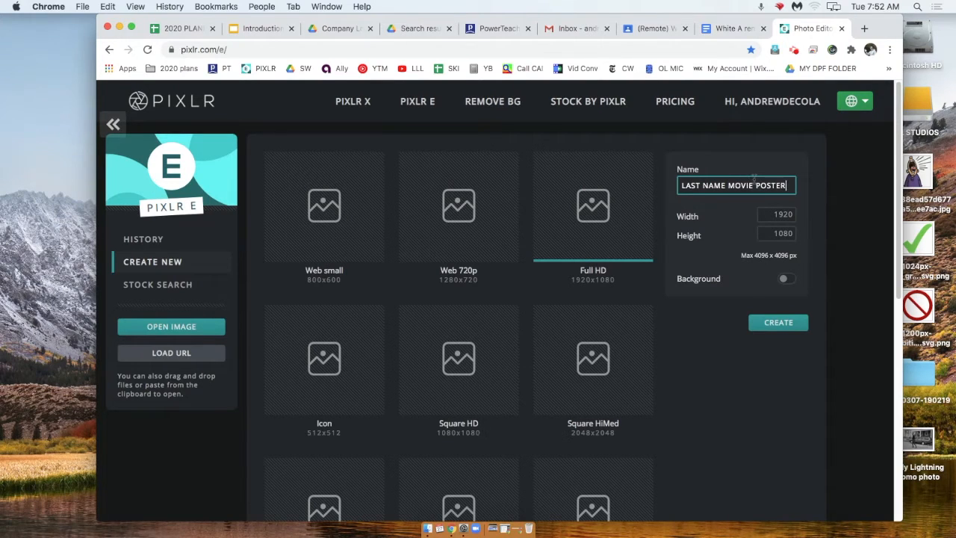
# Set the new image's width to 800 and its height to 1100 pixels.
pyautogui.doubleClick(784, 215)
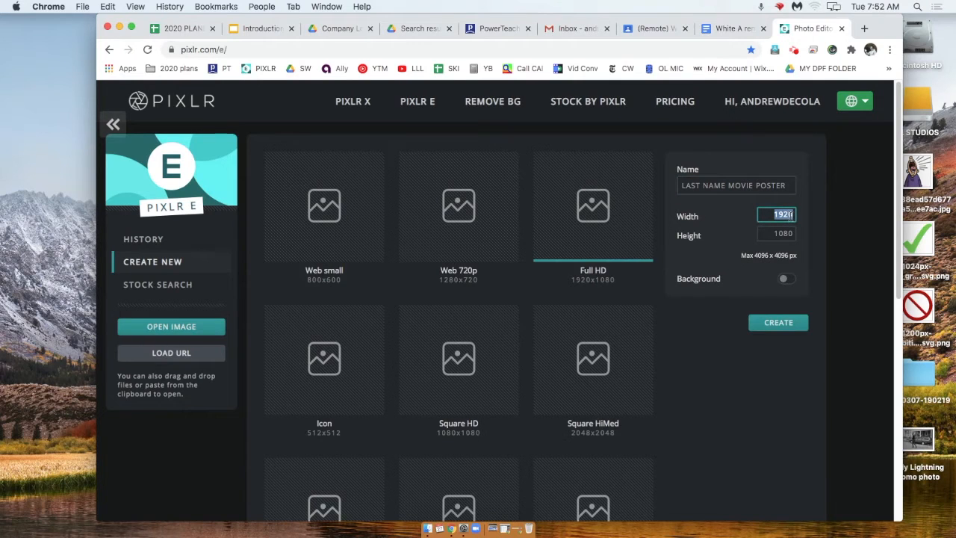
pyautogui.write('800')
pyautogui.moveTo(727, 185); pyautogui.dragTo(675, 189)
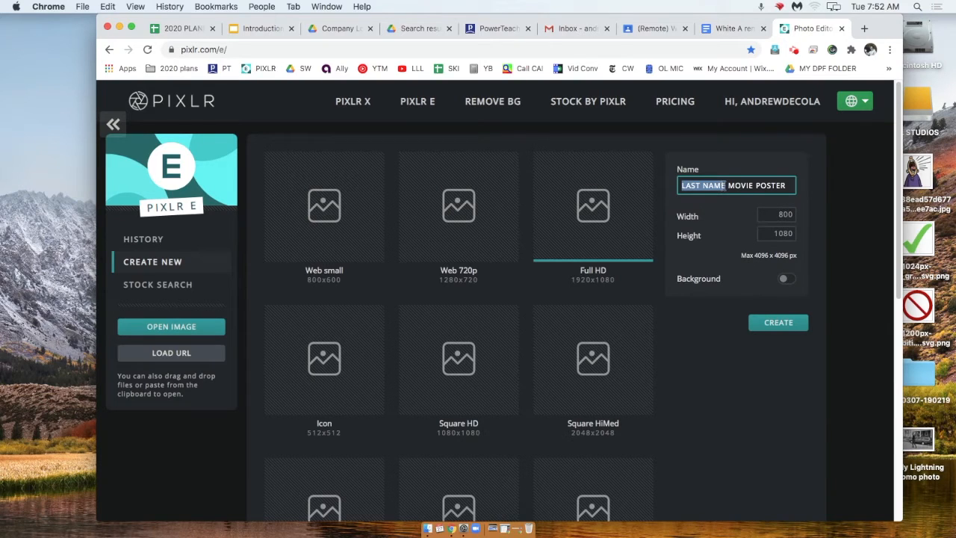
pyautogui.click(768, 212)
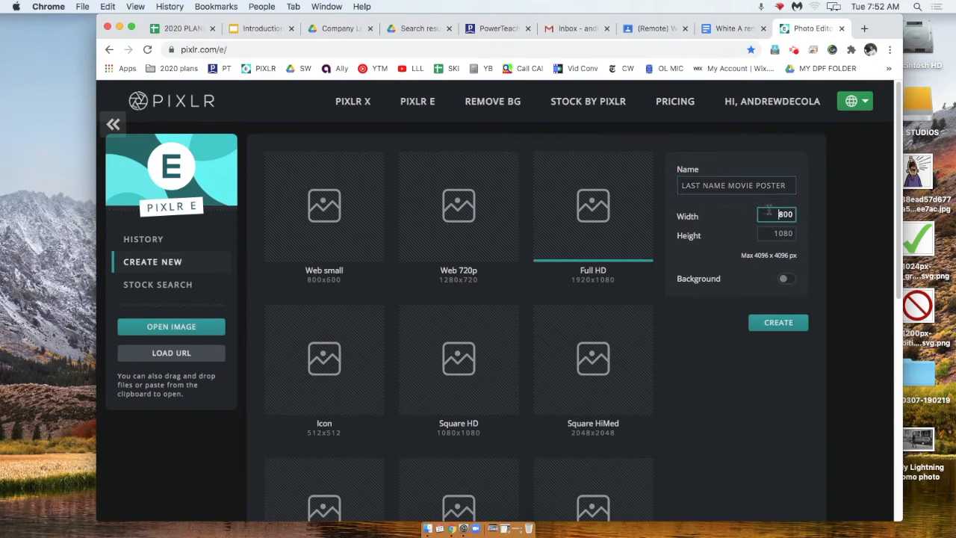
pyautogui.doubleClick(775, 215)
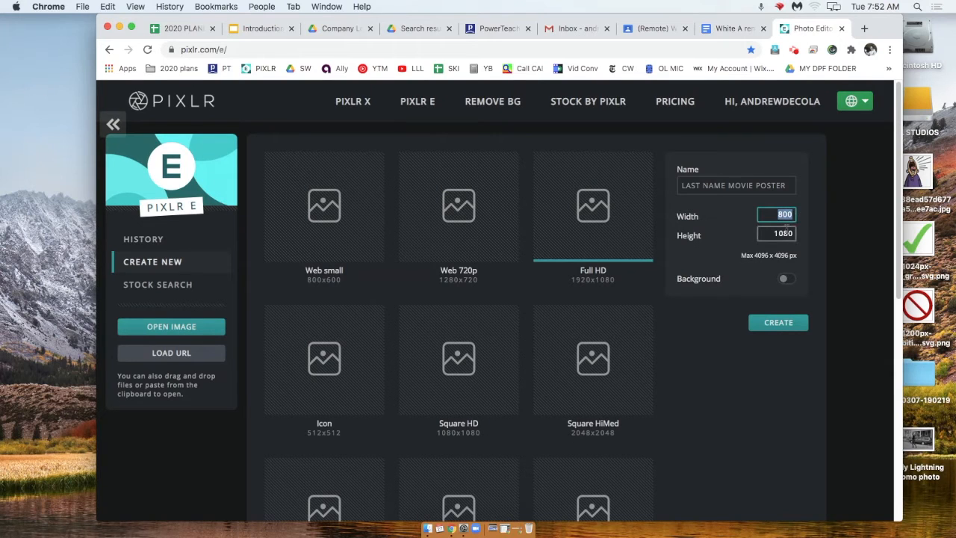
pyautogui.doubleClick(770, 234)
pyautogui.write('11')
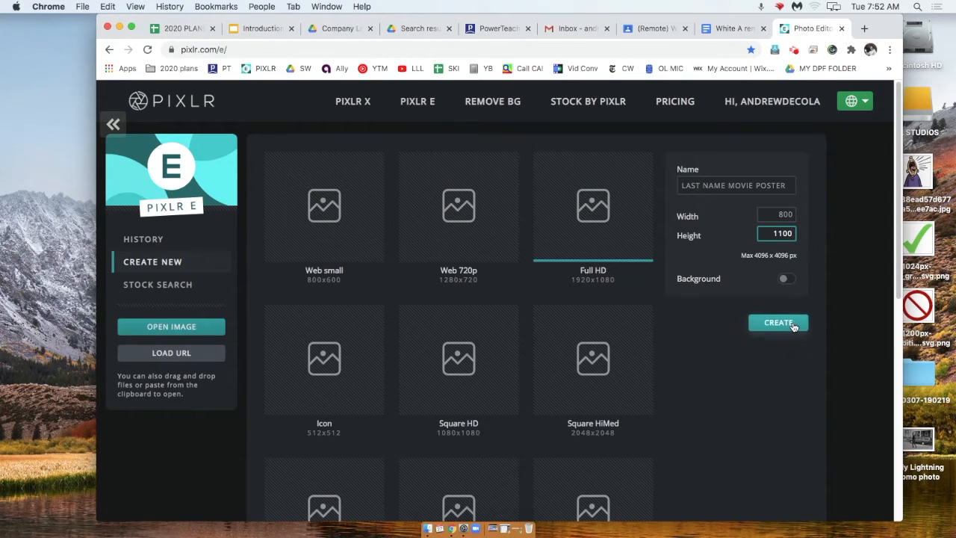
# Enable a white (#FFFFFF) background for the new image and create the document.
pyautogui.click(783, 279)
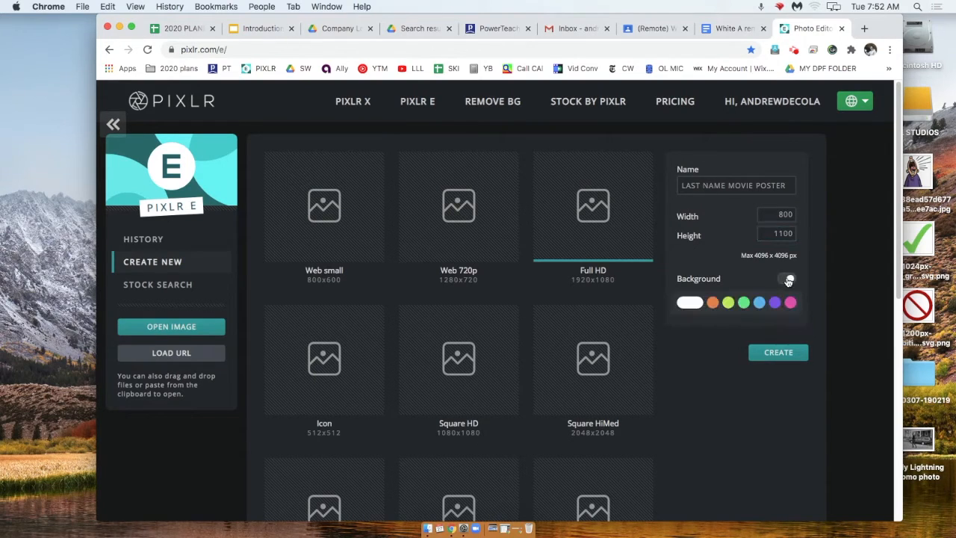
pyautogui.click(690, 302)
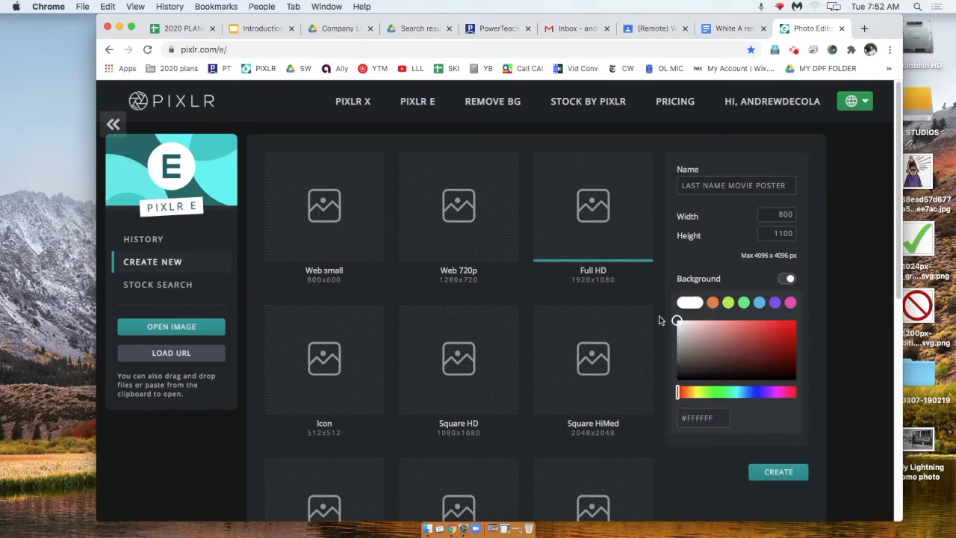
pyautogui.click(778, 472)
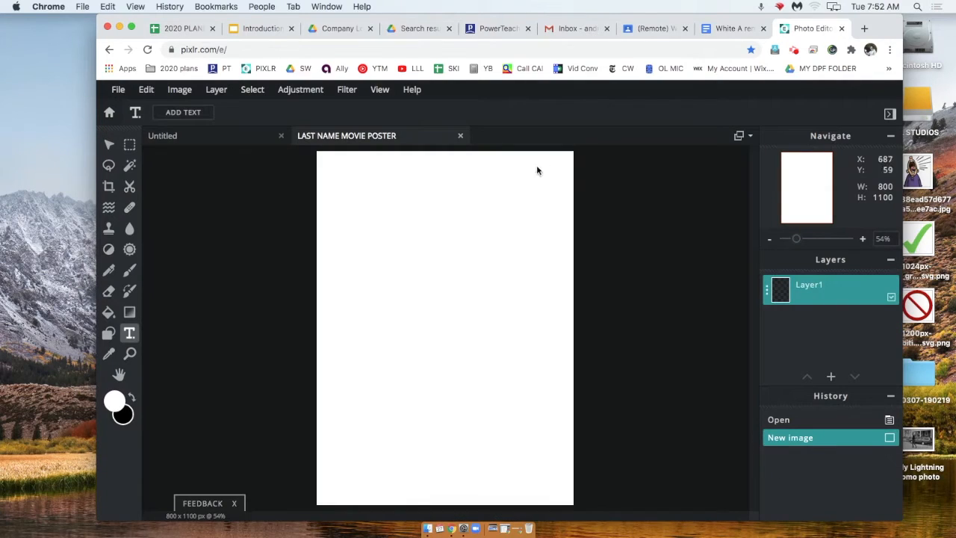
# Rename Layer1 as BACKGROUND in its layer settings and keep that layer selected.
pyautogui.scroll(-5, 613, 214)
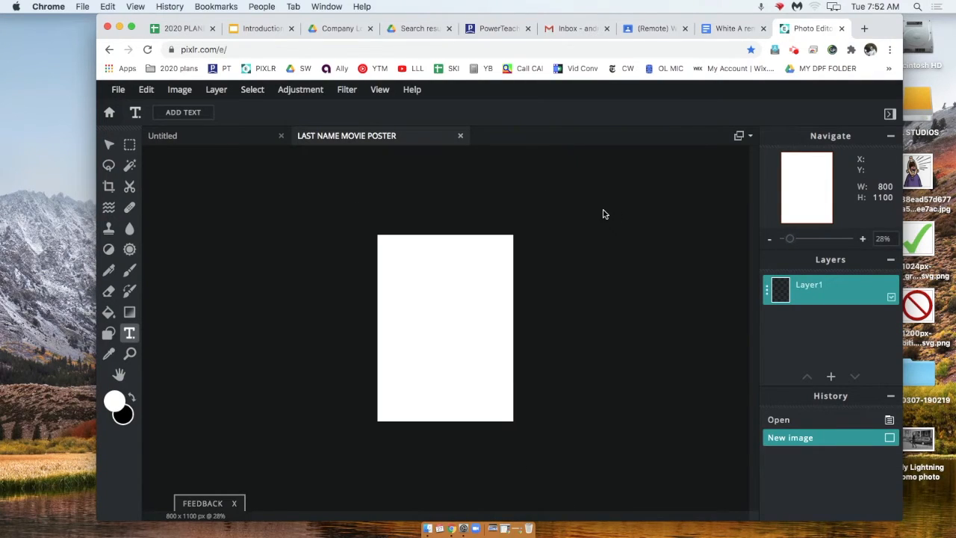
pyautogui.scroll(2, 444, 264)
pyautogui.scroll(-3, 443, 267)
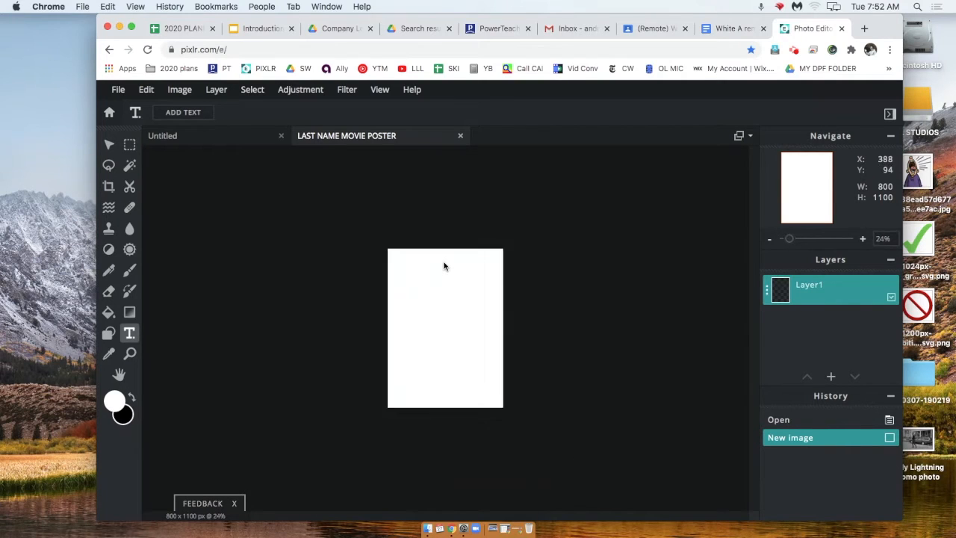
pyautogui.scroll(2, 443, 268)
pyautogui.scroll(-3, 443, 265)
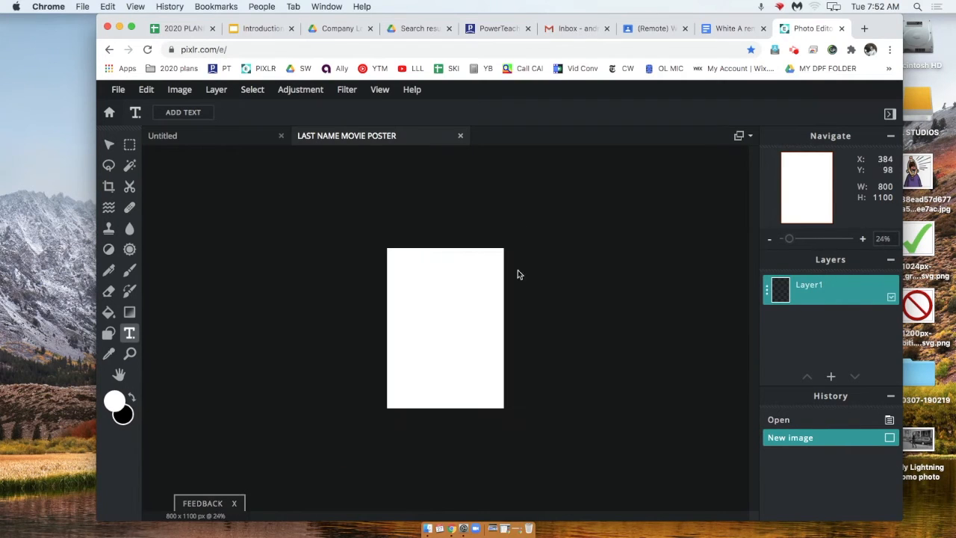
pyautogui.click(767, 289)
pyautogui.doubleClick(722, 299)
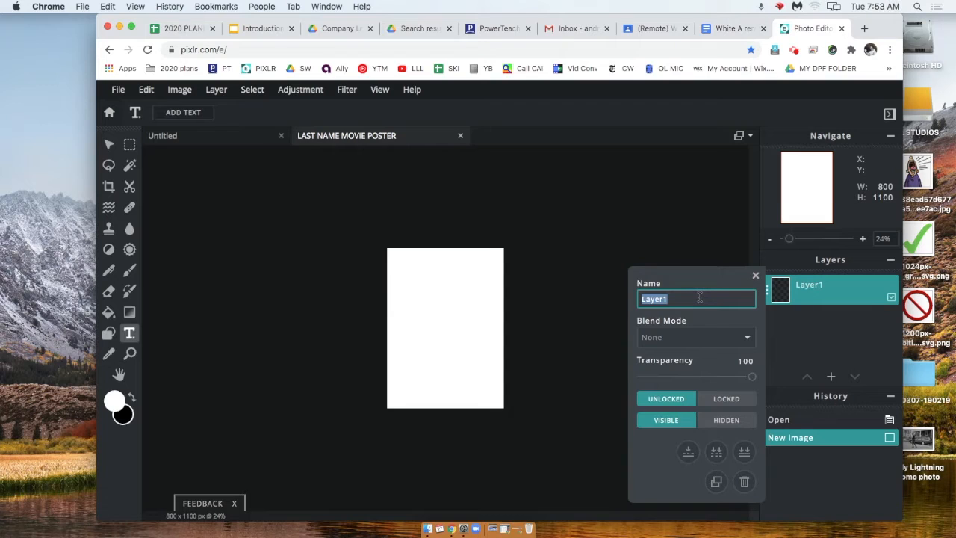
pyautogui.write('BACKGROUND')
pyautogui.press('Return')
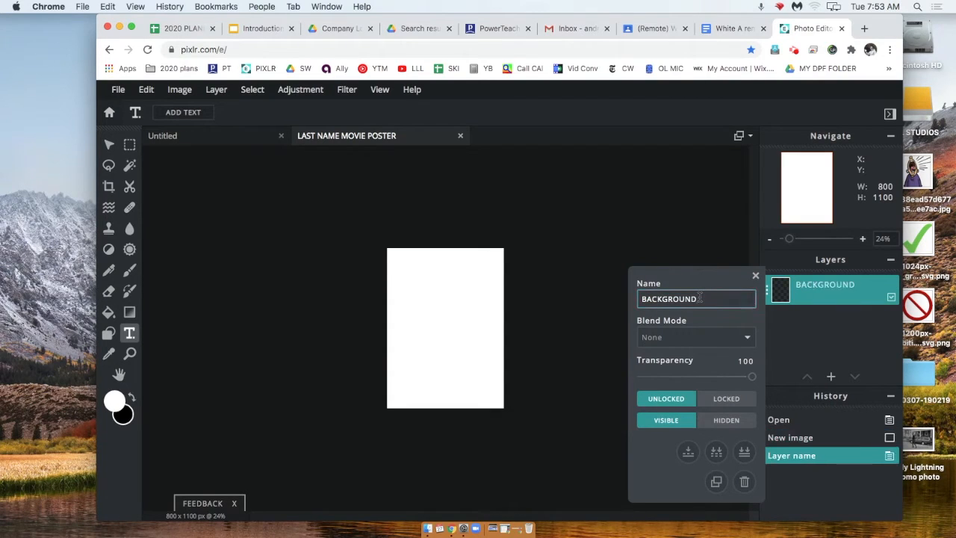
pyautogui.click(754, 275)
pyautogui.click(655, 301)
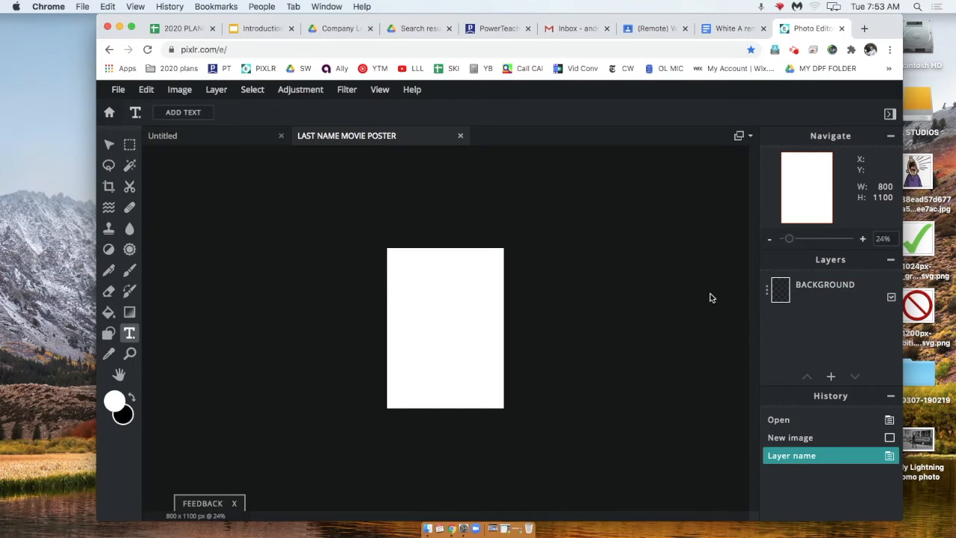
pyautogui.click(810, 288)
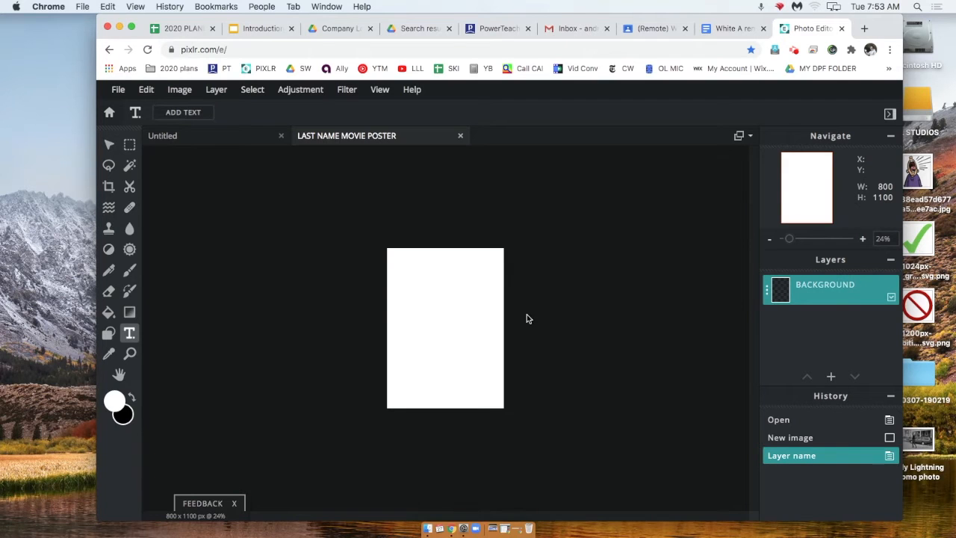
# Check the finished example poster, then add an empty layer named BORDER to the LAST NAME MOVIE POSTER document.
pyautogui.click(222, 137)
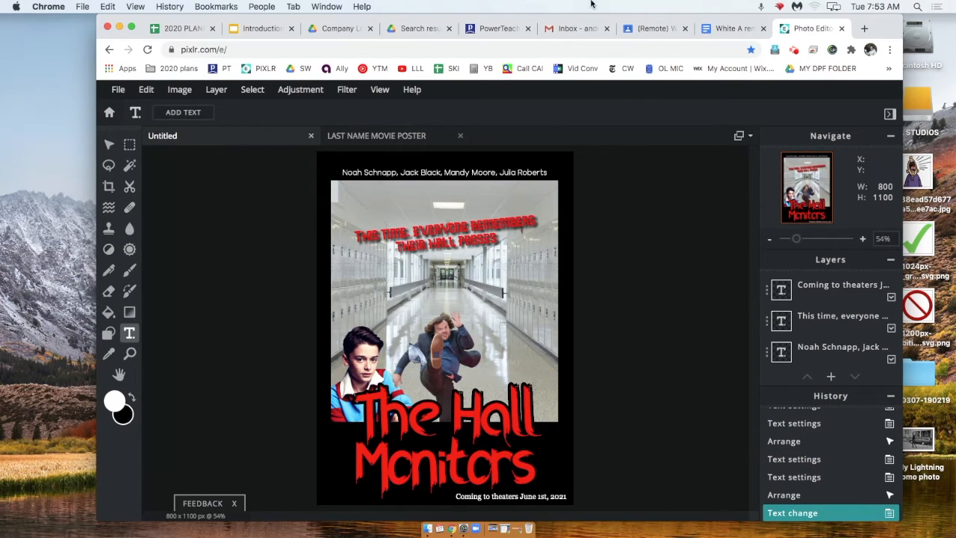
pyautogui.click(382, 140)
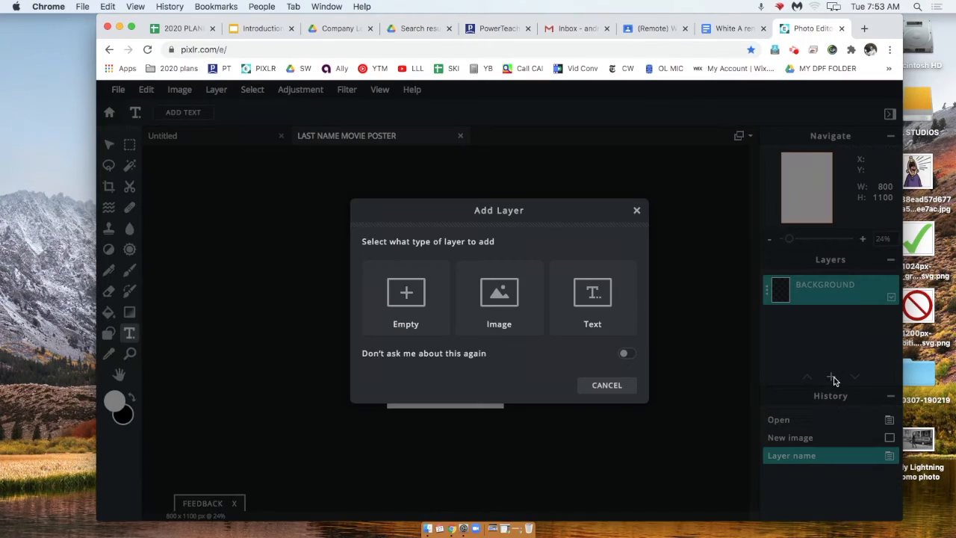
pyautogui.click(831, 377)
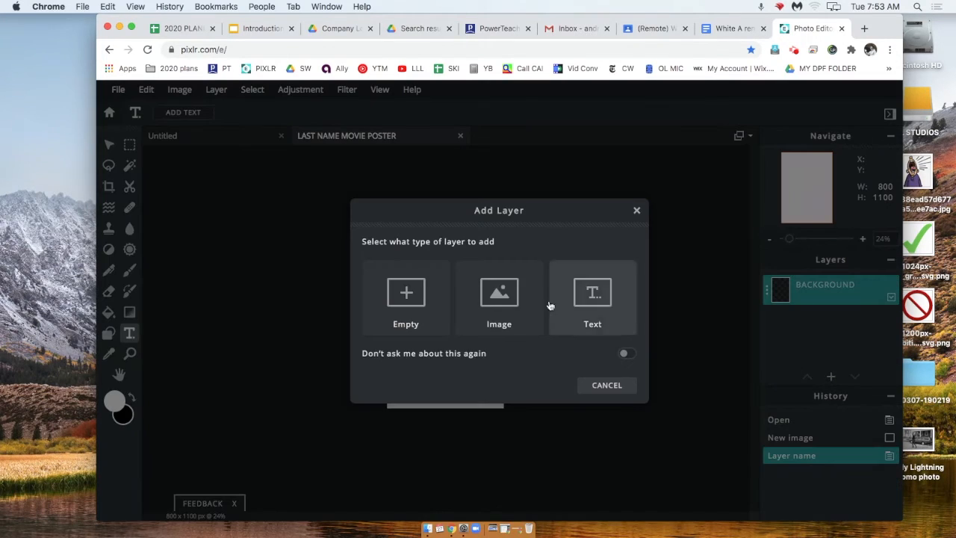
pyautogui.click(415, 289)
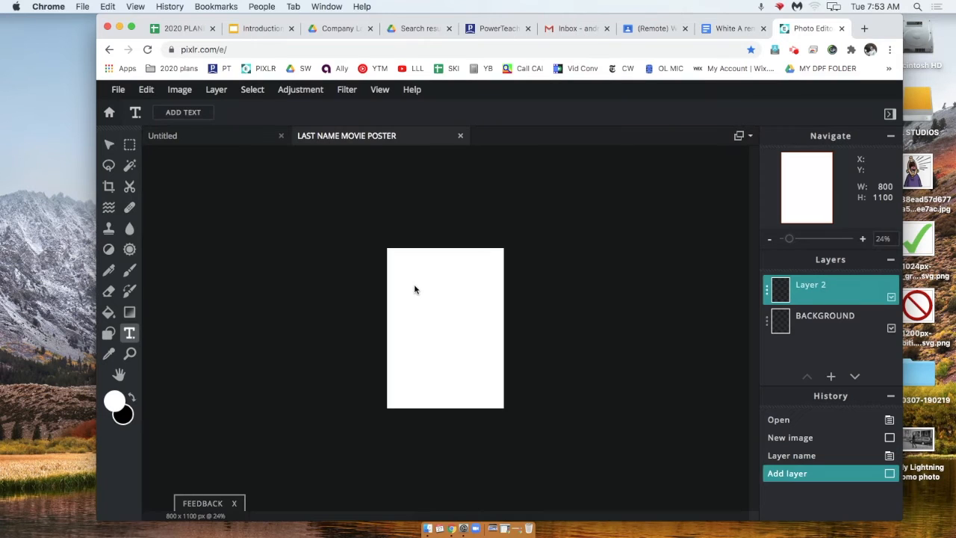
pyautogui.click(766, 296)
pyautogui.click(713, 298)
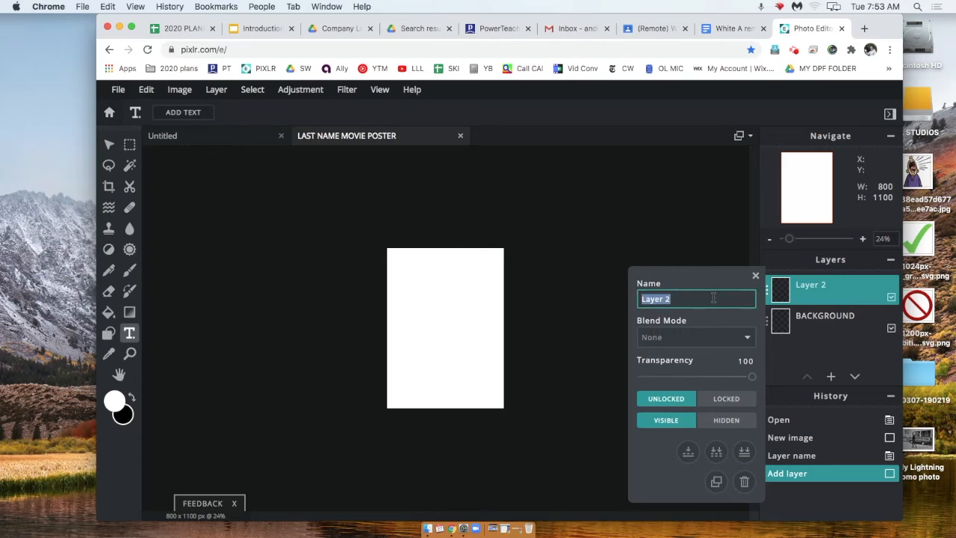
pyautogui.write('BORDER')
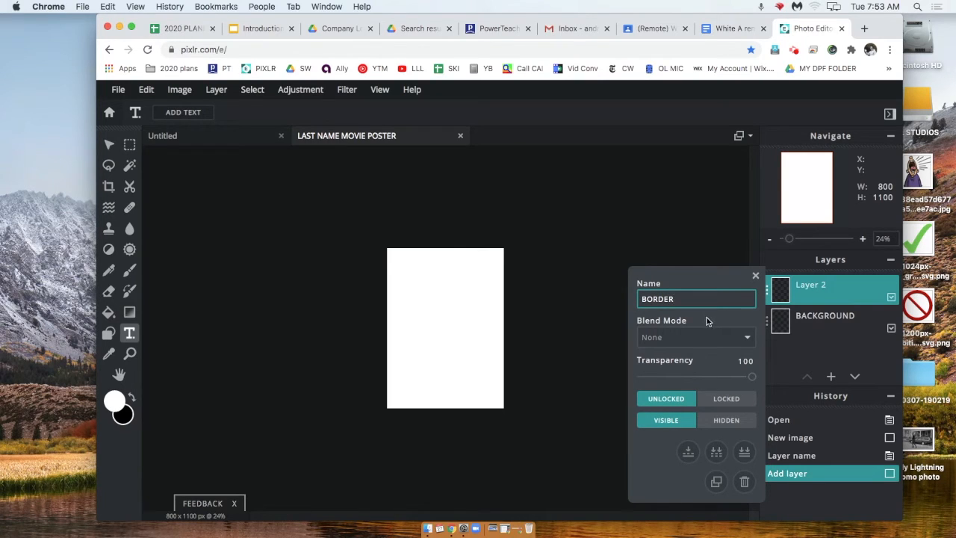
pyautogui.click(755, 277)
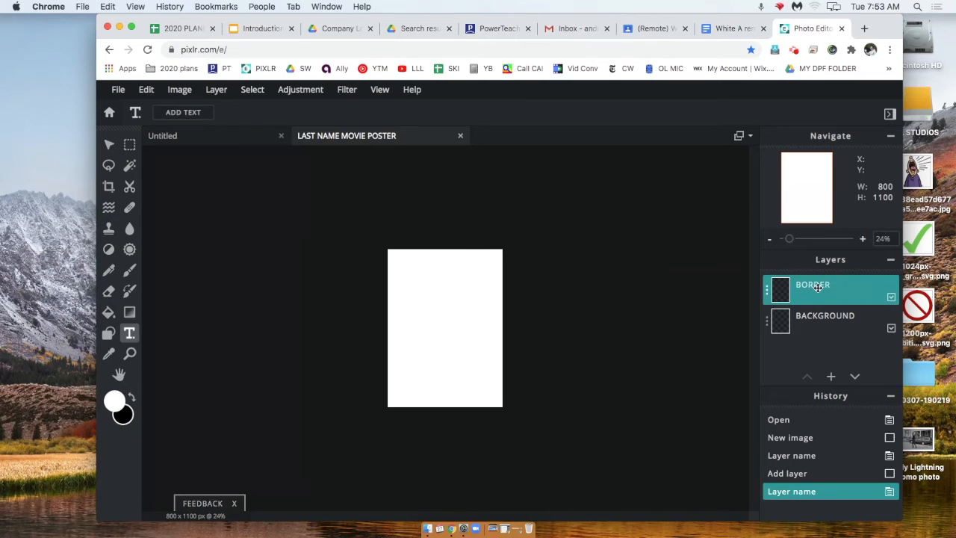
# Activate the rectangular Marquee Select tool for the BORDER layer and dismiss the advertisement.
pyautogui.click(129, 144)
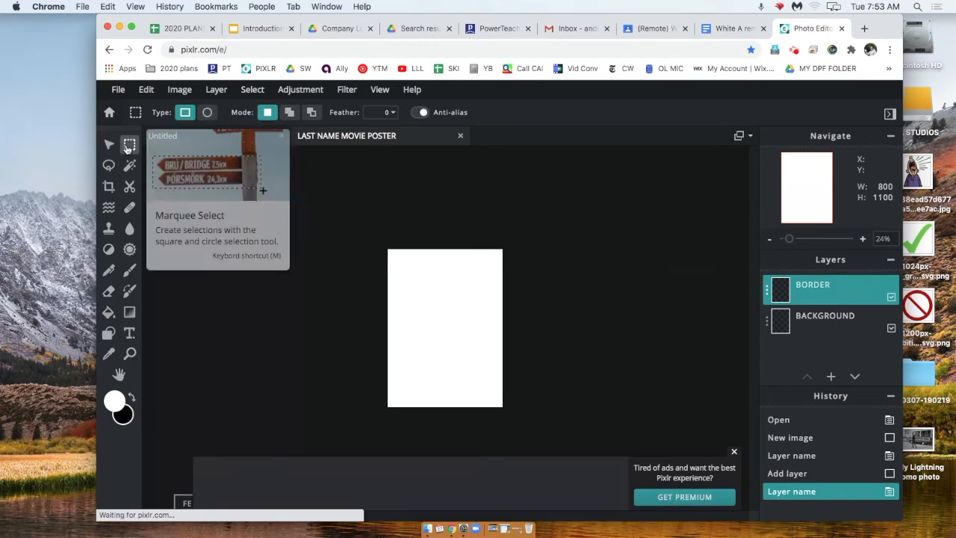
pyautogui.click(734, 451)
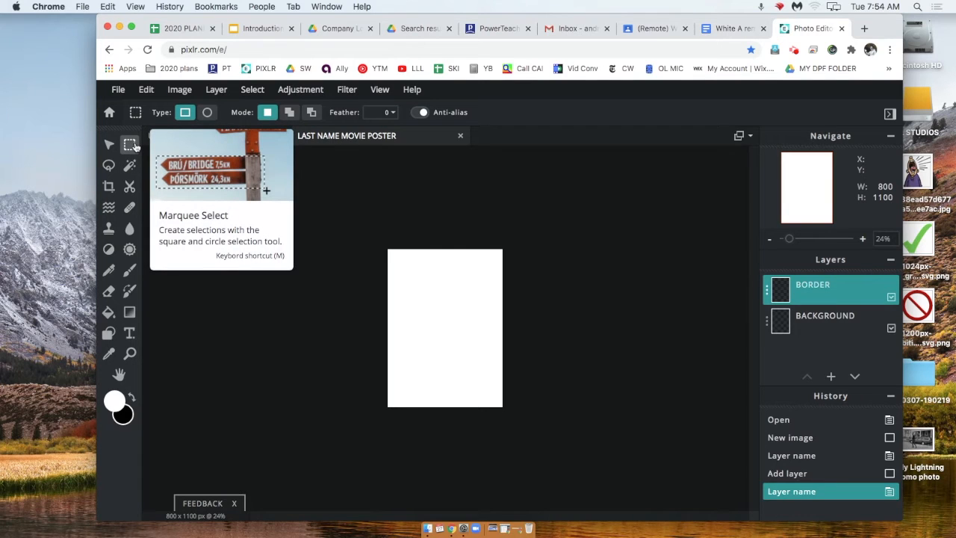
pyautogui.moveTo(404, 263); pyautogui.dragTo(491, 379)
pyautogui.click(384, 267)
pyautogui.moveTo(395, 256); pyautogui.dragTo(493, 380)
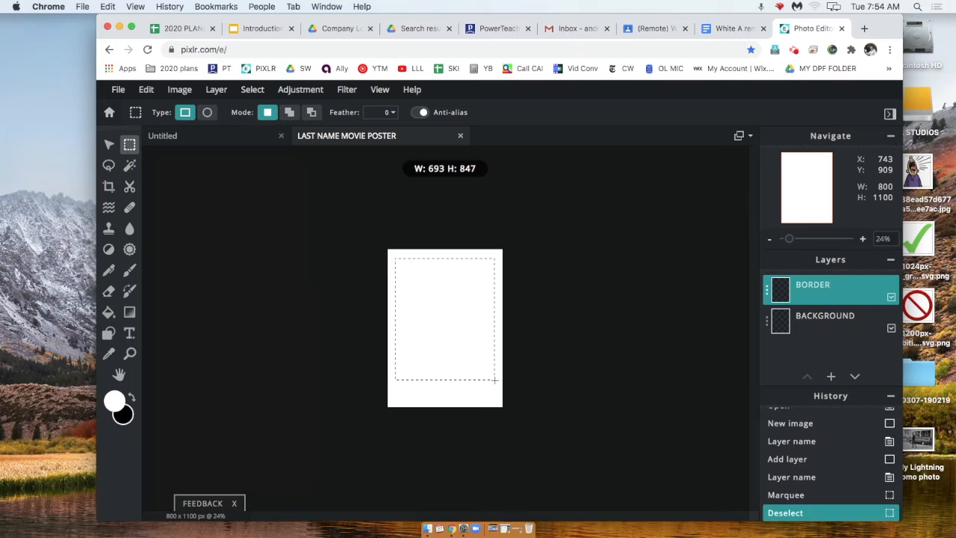
pyautogui.moveTo(493, 380); pyautogui.dragTo(493, 381)
pyautogui.click(319, 229)
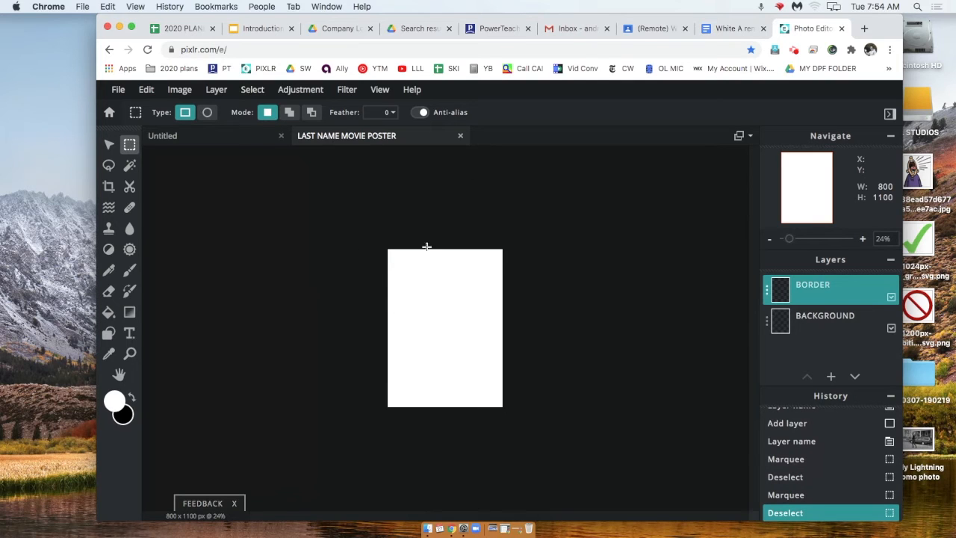
# Using the example poster as reference, marquee a rectangle about 673 × 782 px in the blank poster, with a deeper margin along its bottom edge.
pyautogui.click(224, 136)
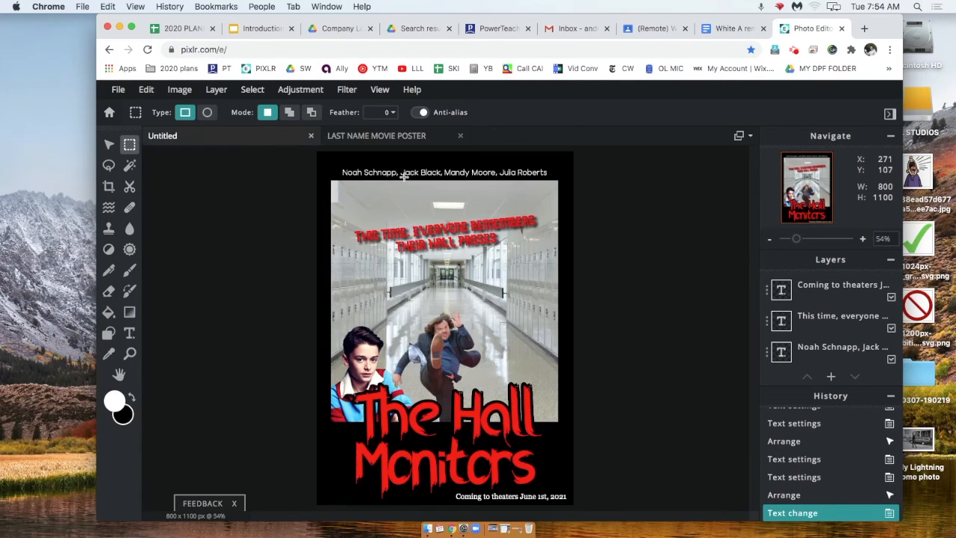
pyautogui.click(407, 137)
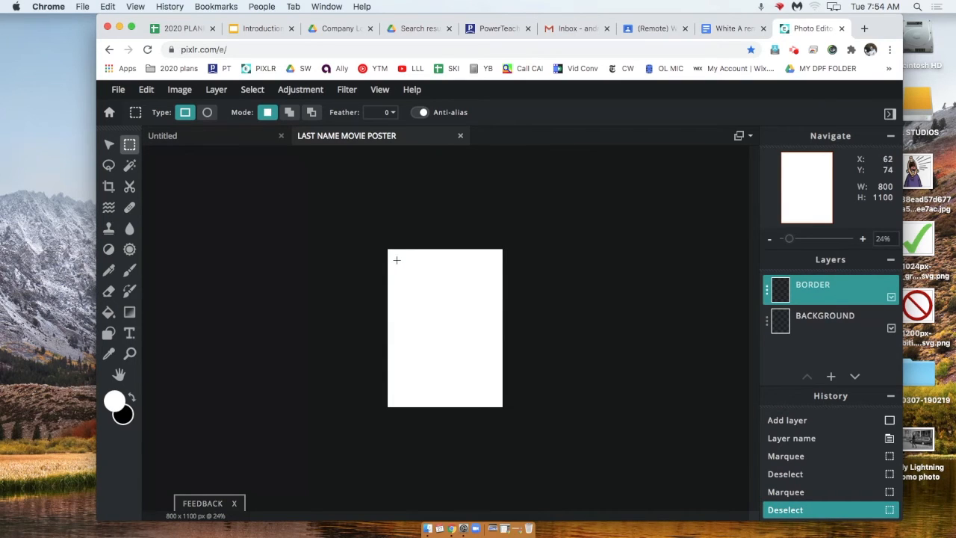
pyautogui.moveTo(397, 262); pyautogui.dragTo(494, 374)
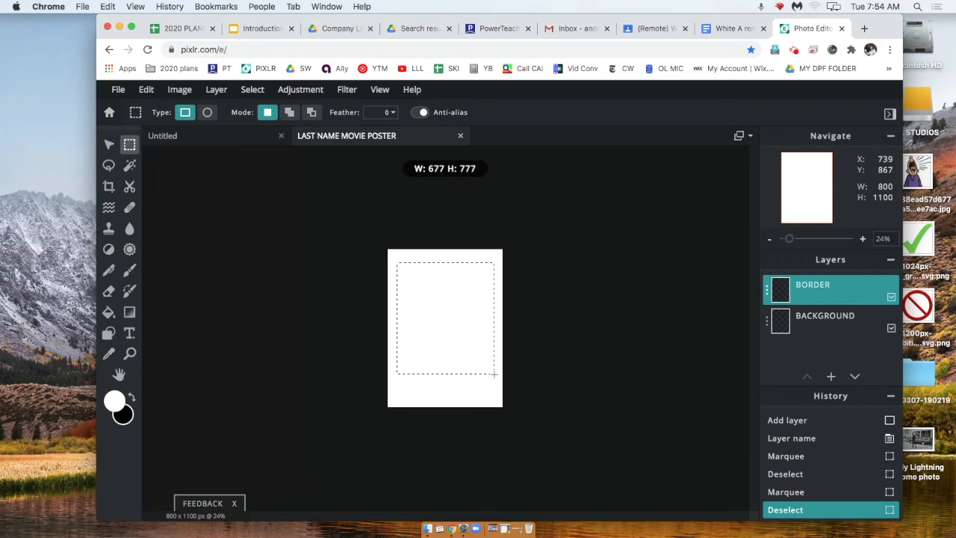
pyautogui.moveTo(494, 374); pyautogui.dragTo(494, 375)
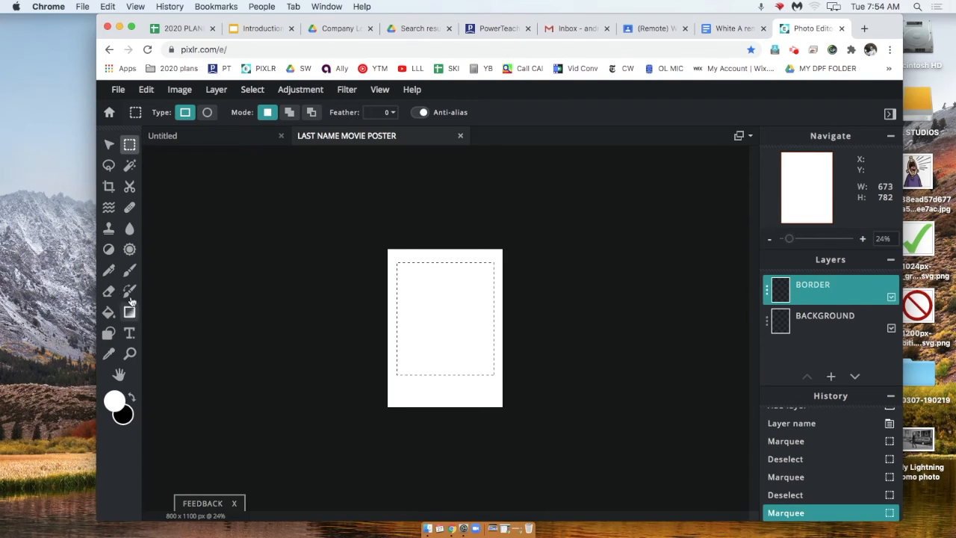
# Make black the foreground colour while testing brush strokes inside the marquee, and revert the history to before the strokes.
pyautogui.click(129, 270)
pyautogui.click(457, 292)
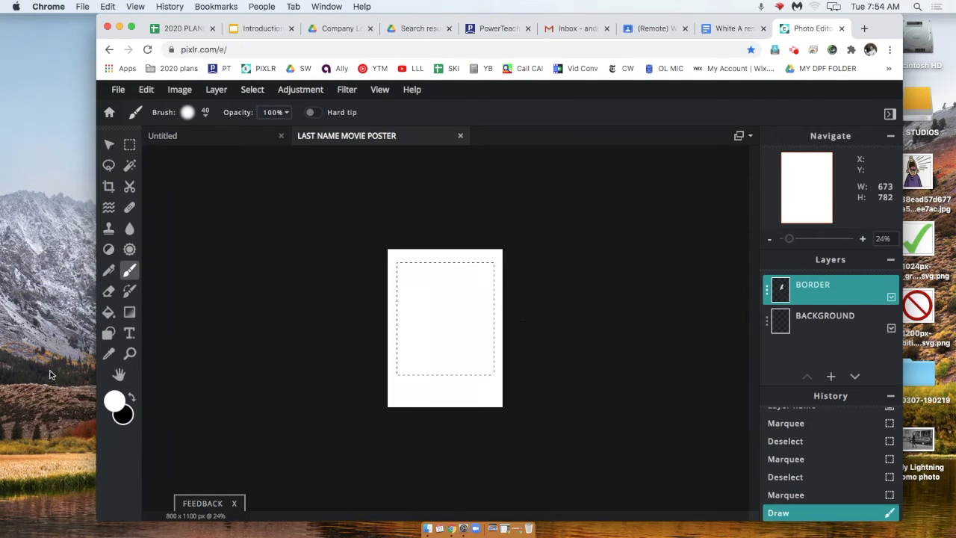
pyautogui.click(130, 396)
pyautogui.moveTo(471, 317)
pyautogui.mouseDown()
pyautogui.moveTo(418, 332)
pyautogui.moveTo(441, 319)
pyautogui.mouseUp()
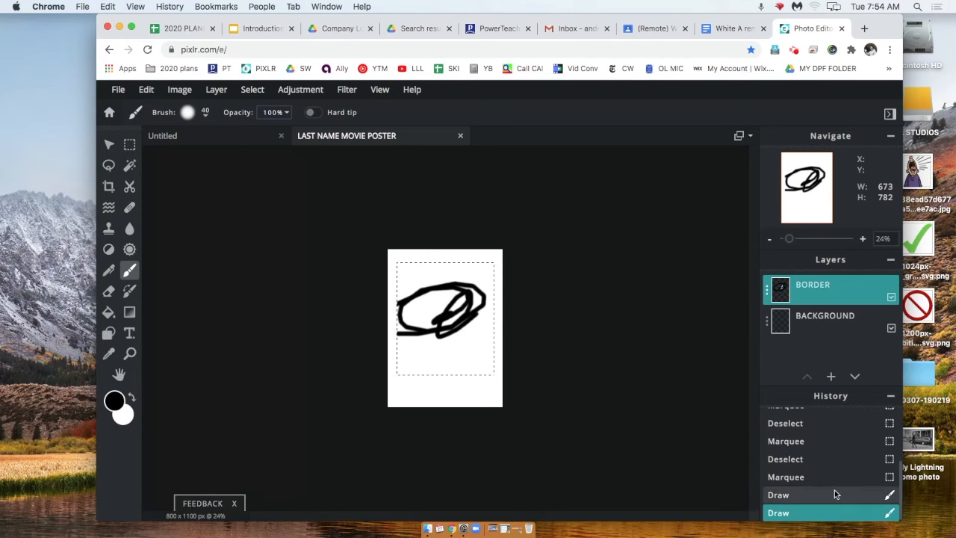
pyautogui.click(785, 478)
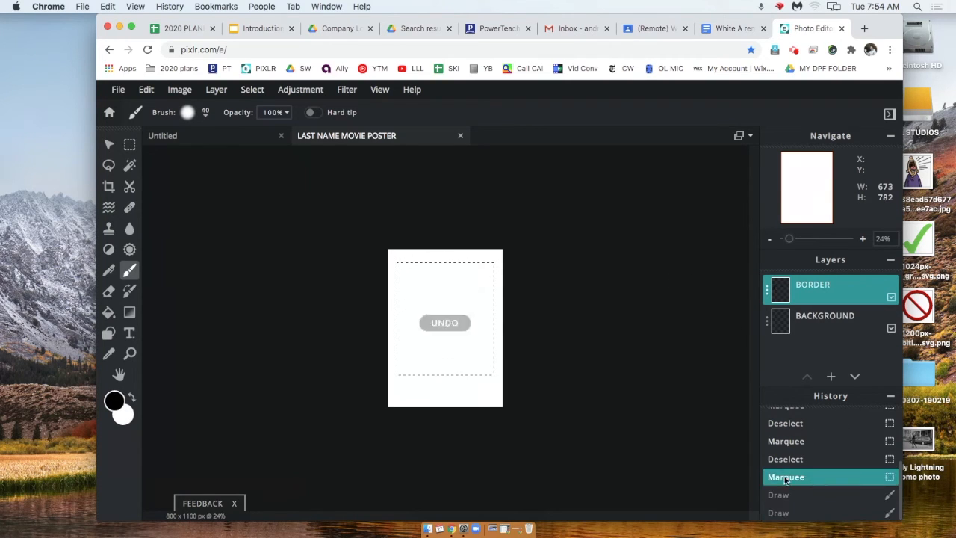
# Invert the selection to cover the margin around the rectangle, and undo a black test brush stroke along the poster's upper edge.
pyautogui.click(252, 89)
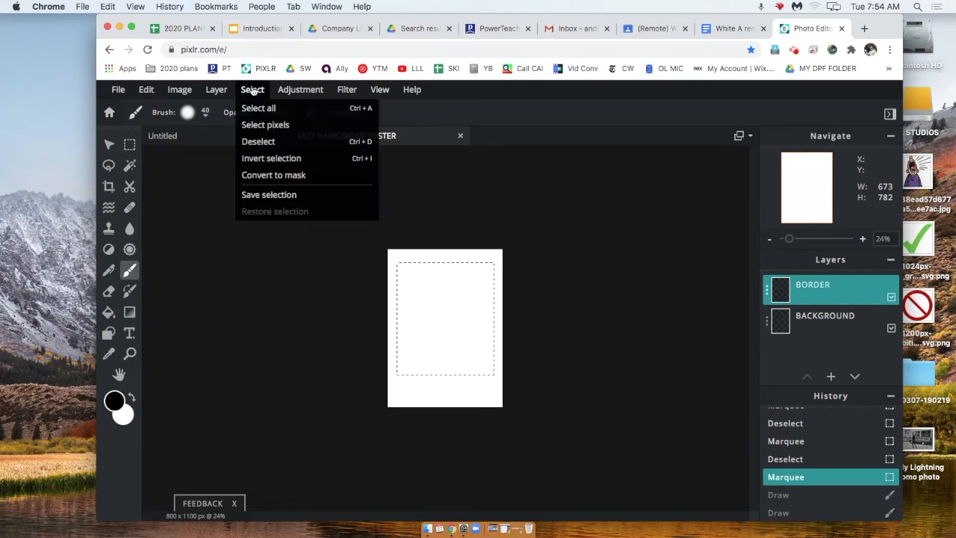
pyautogui.click(271, 158)
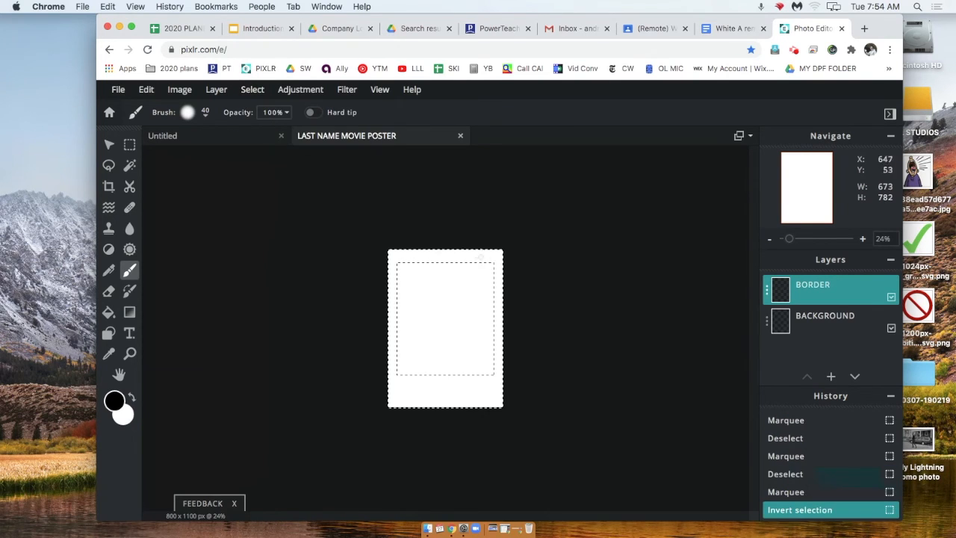
pyautogui.moveTo(460, 254)
pyautogui.mouseDown()
pyautogui.moveTo(363, 253)
pyautogui.moveTo(428, 254)
pyautogui.moveTo(393, 241)
pyautogui.mouseUp()
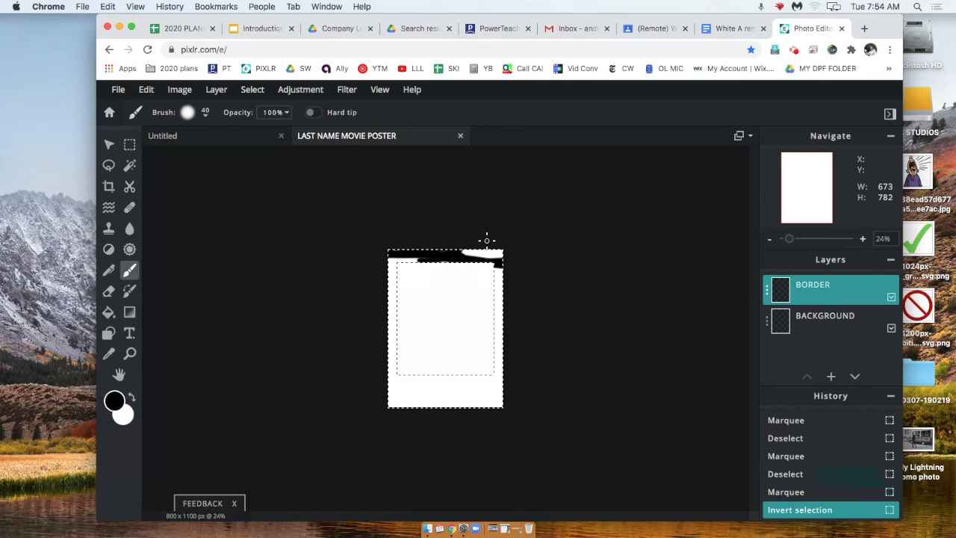
pyautogui.press('super+z')
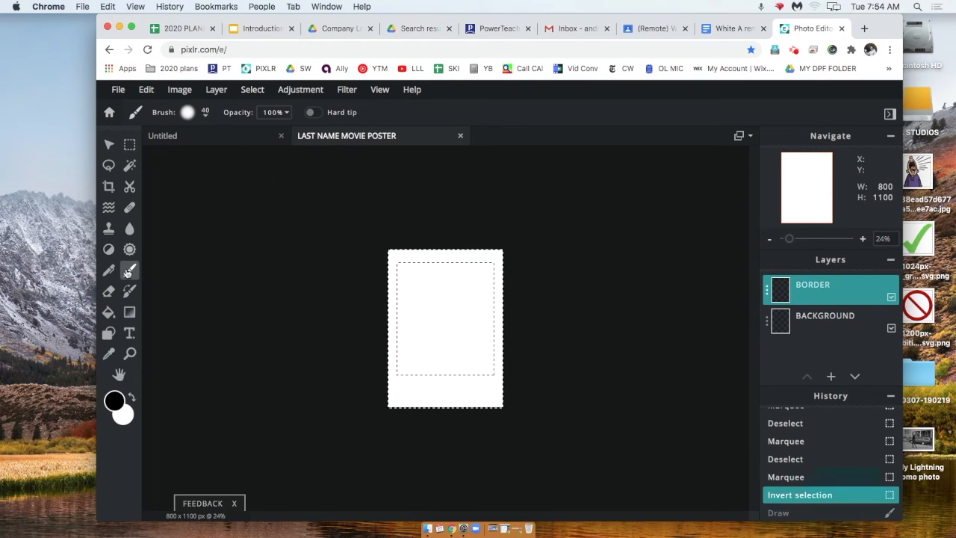
# Fill the selected margin on the BORDER layer with black using the Fill tool at tolerance 32 and 100% opacity.
pyautogui.click(110, 312)
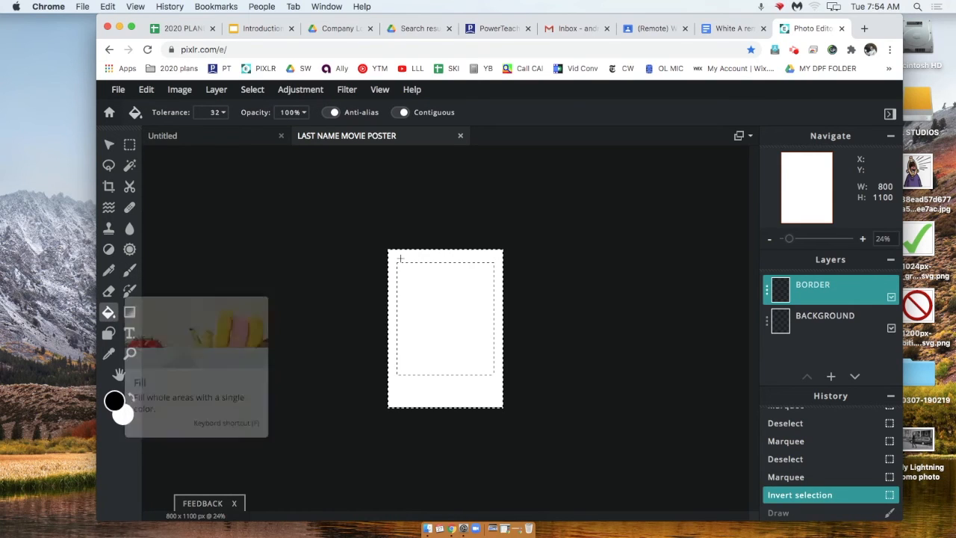
pyautogui.click(435, 256)
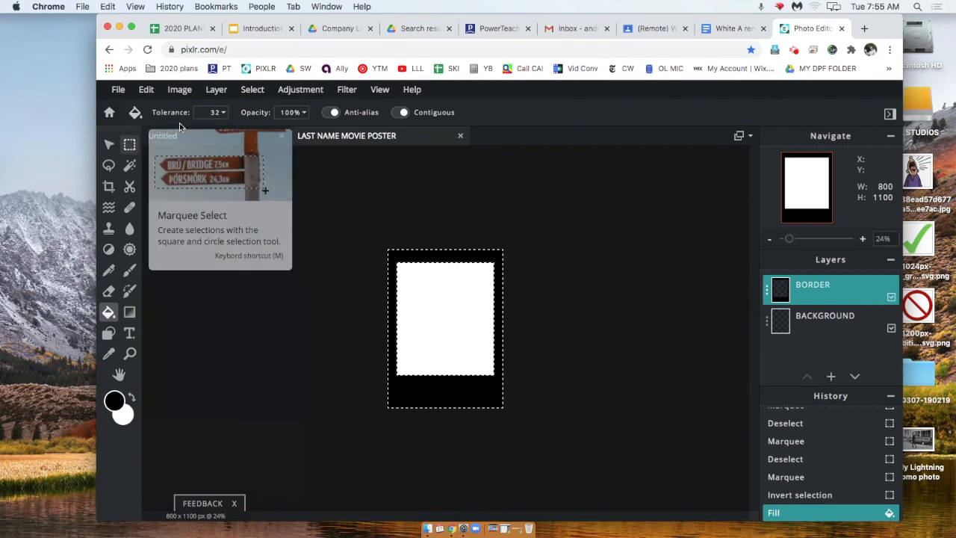
pyautogui.click(251, 90)
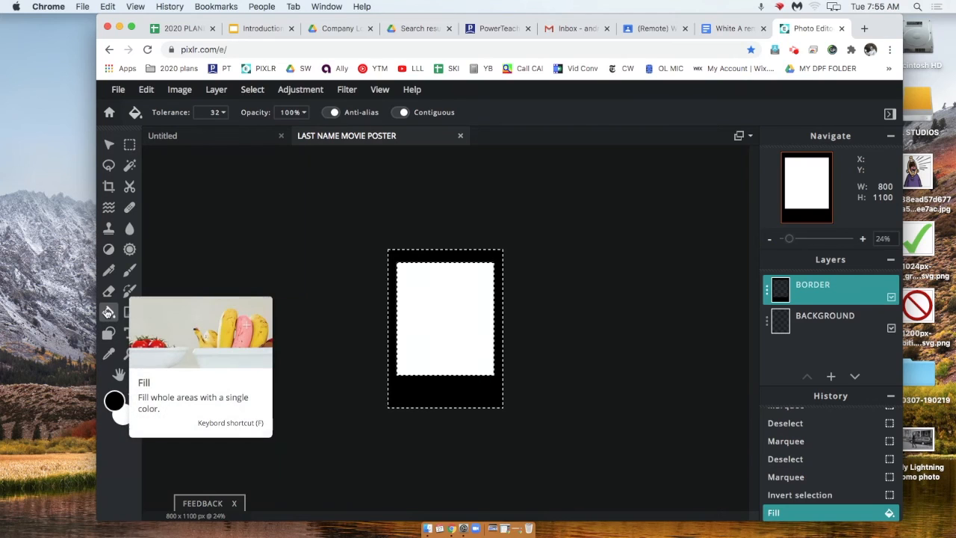
pyautogui.scroll(2, 390, 276)
pyautogui.scroll(1, 391, 281)
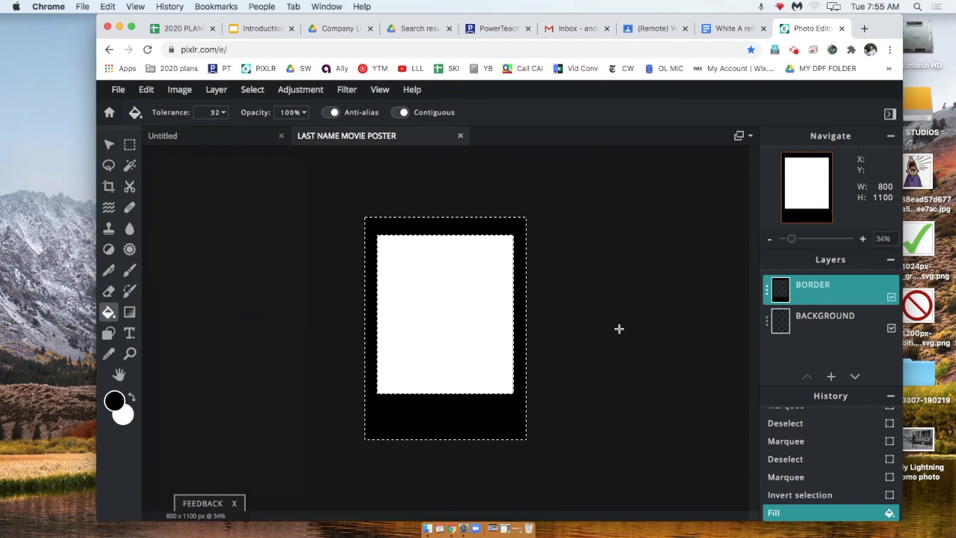
# Deselect the filled border area, trying the deselection once, undoing it and applying it again.
pyautogui.press('super+d')
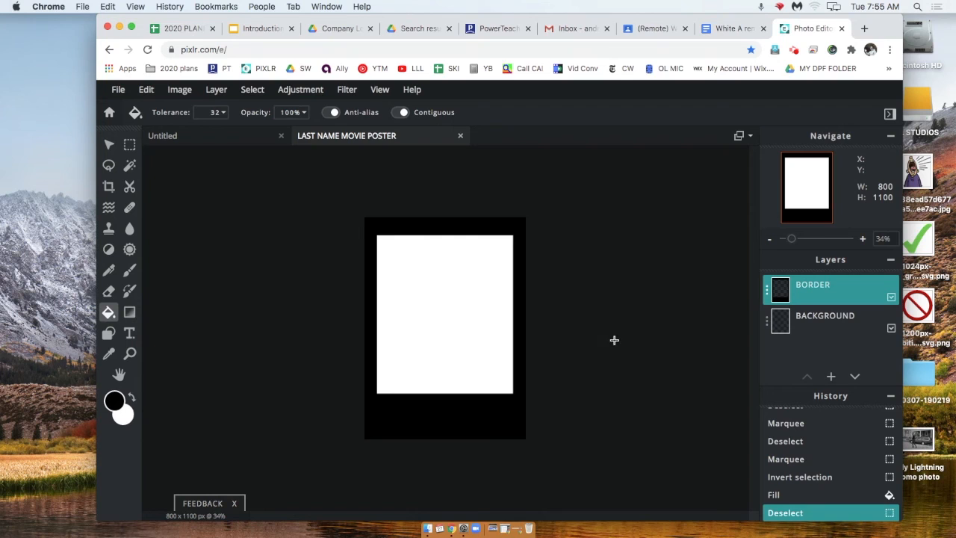
pyautogui.press('super+z')
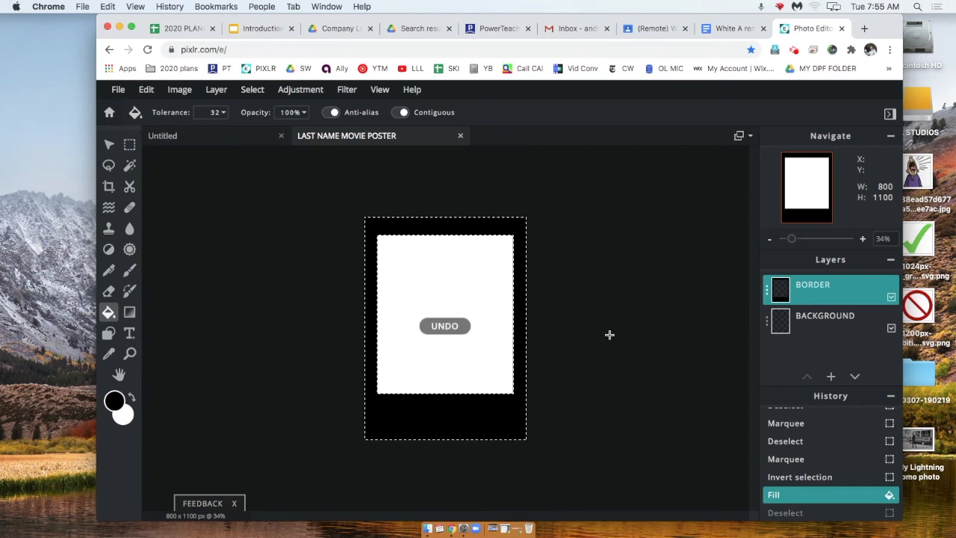
pyautogui.click(252, 90)
pyautogui.click(258, 143)
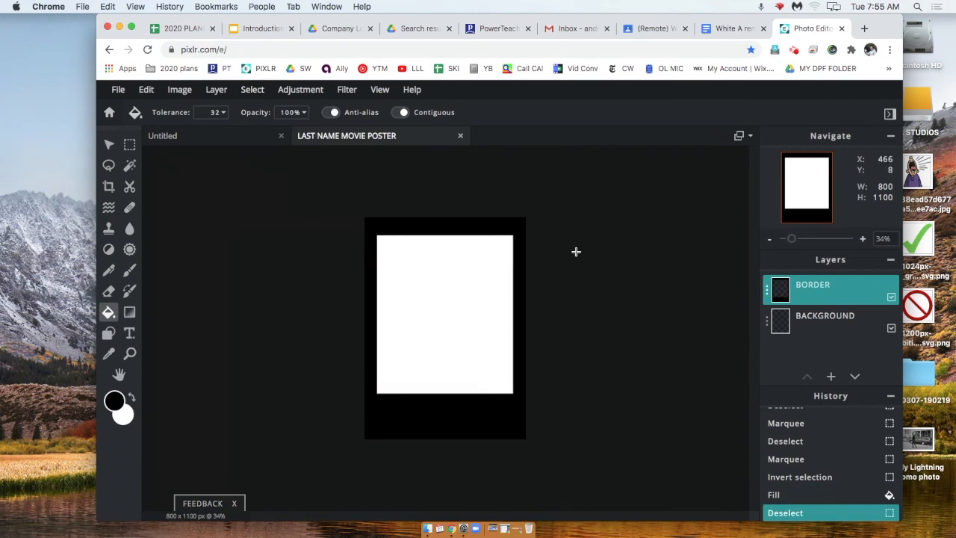